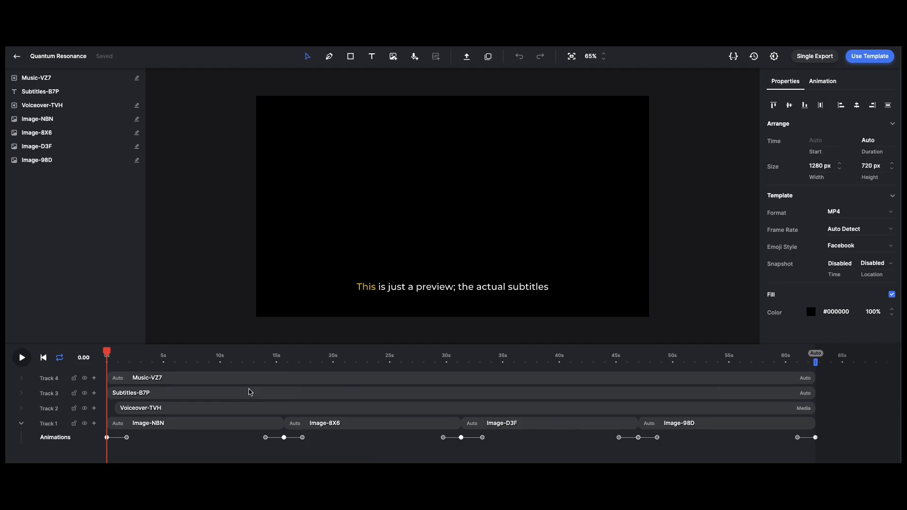
- Select the Voiceover-TVH clip on Track 2 to show its 0.69 s start and media-length duration
left_click(227, 411)
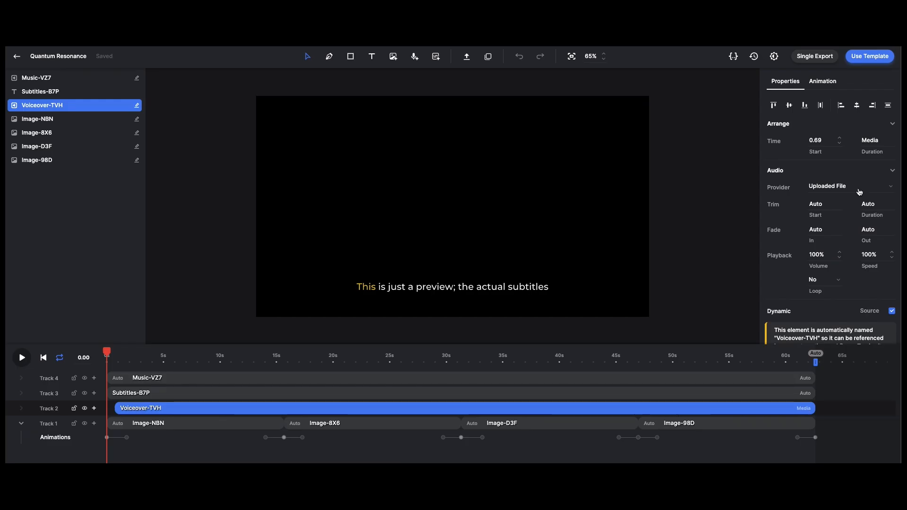
- Review the Subtitles-B7P transcription source, then the Music-VZ7 clip's Auto timing and 45% volume
left_click(487, 394)
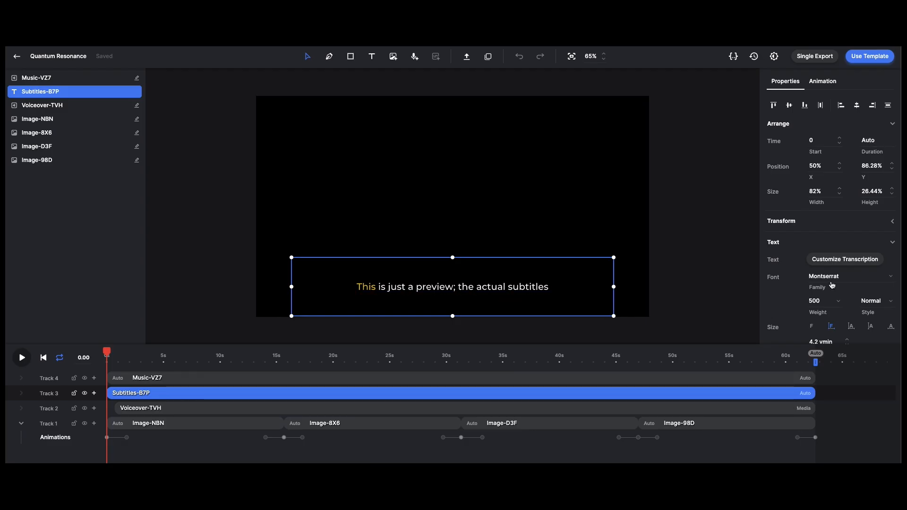
scroll(833, 239, "down", 3)
scroll(833, 239, "down", 3)
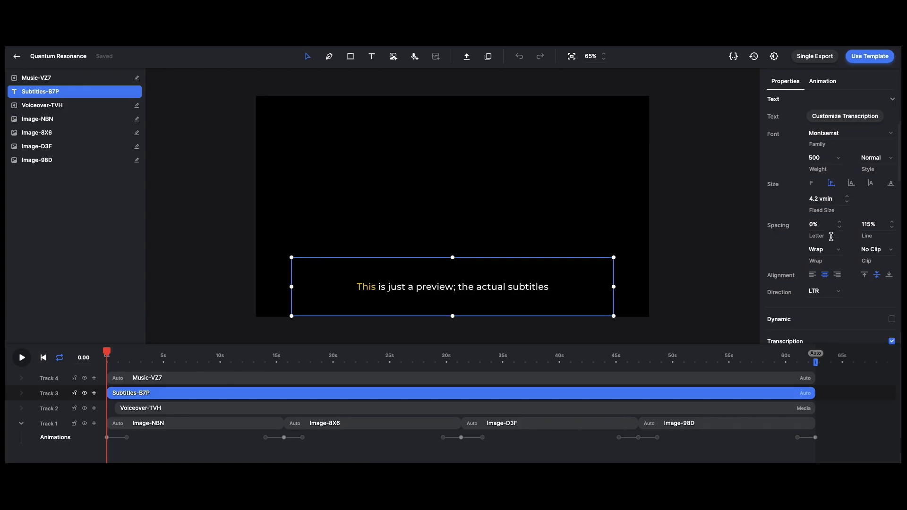
scroll(833, 239, "down", 3)
scroll(832, 239, "down", 3)
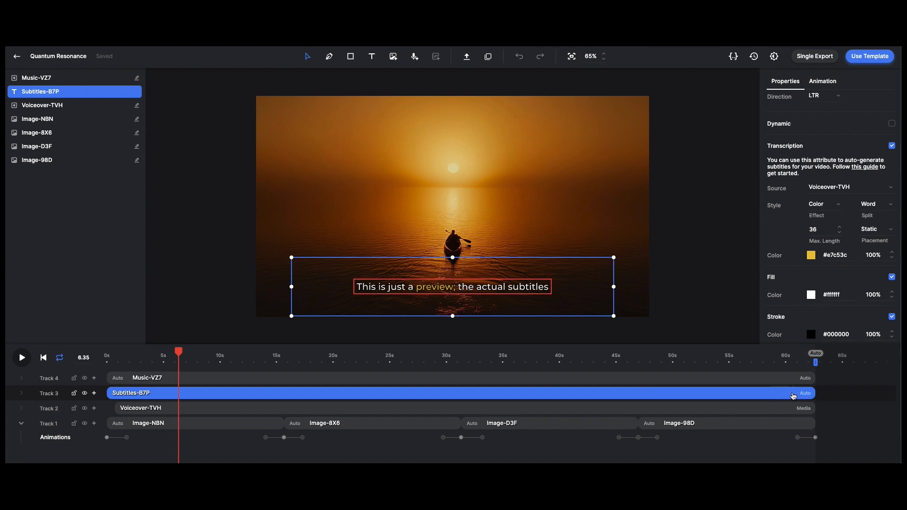
scroll(827, 160, "up", 5)
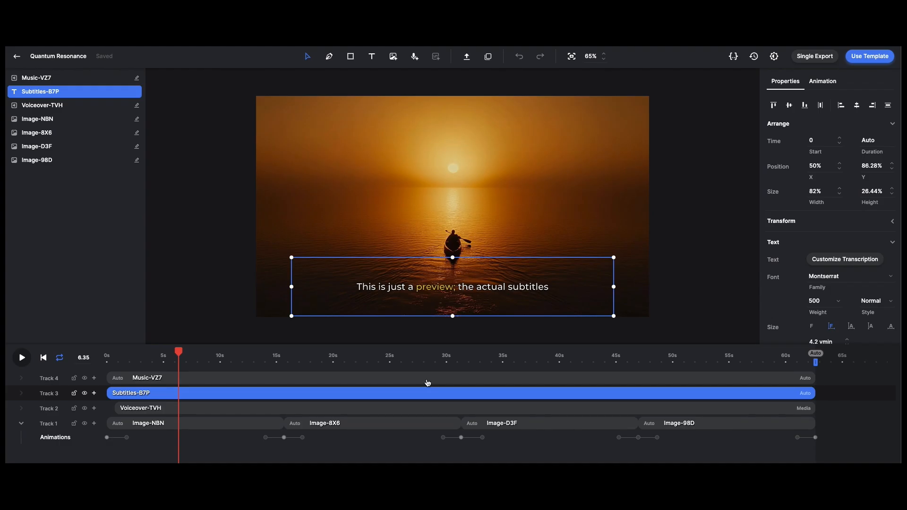
left_click(427, 378)
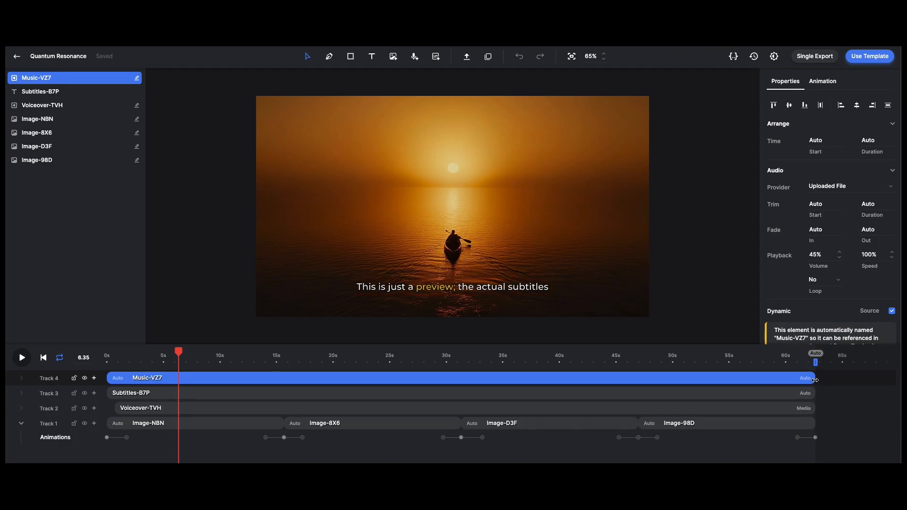
- Step through the voiceover, music and image clips, confirming each image has Auto start and 25% duration
left_click(766, 412)
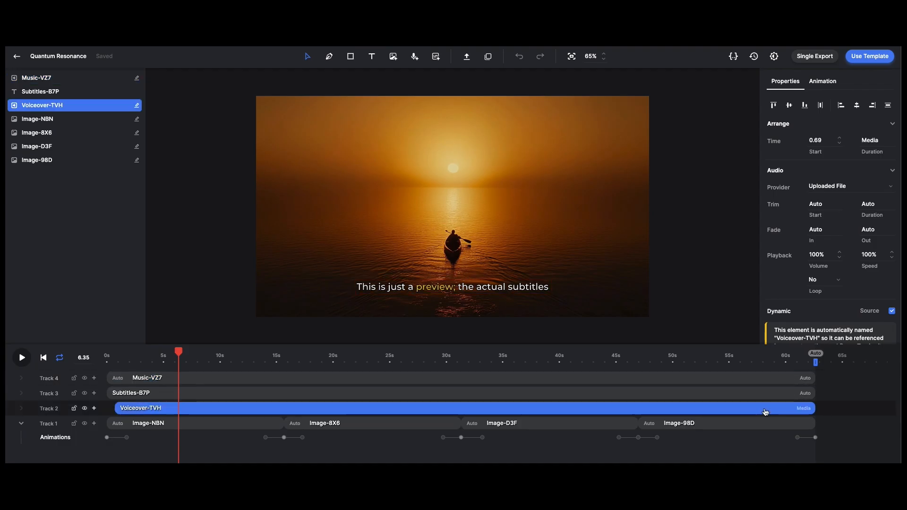
left_click(796, 383)
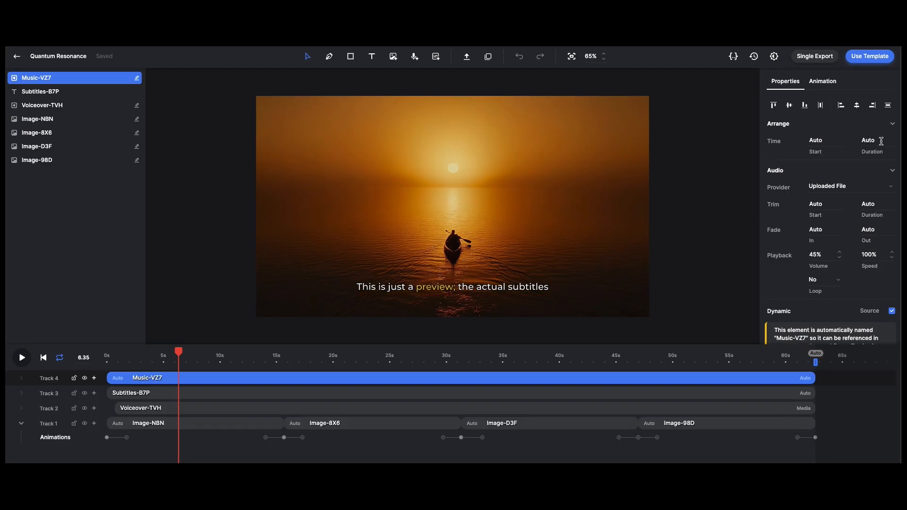
left_click(239, 426)
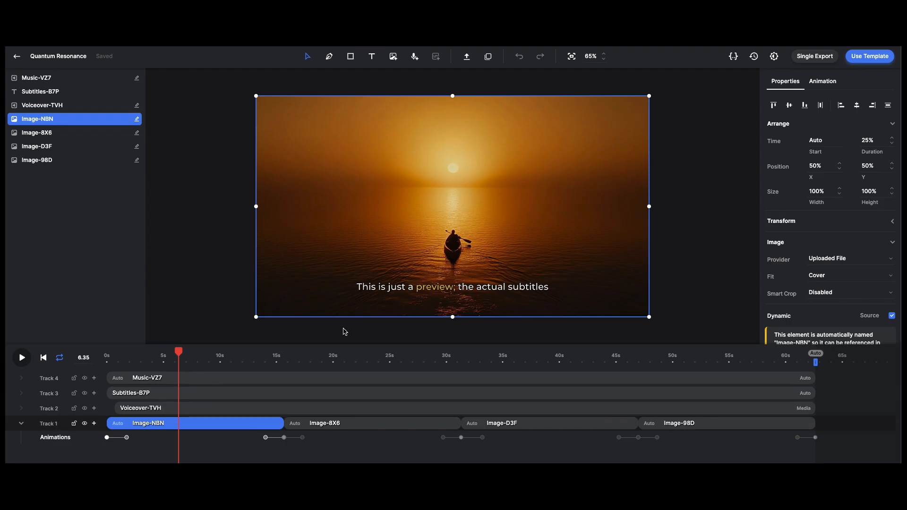
left_click(352, 359)
left_click(364, 426)
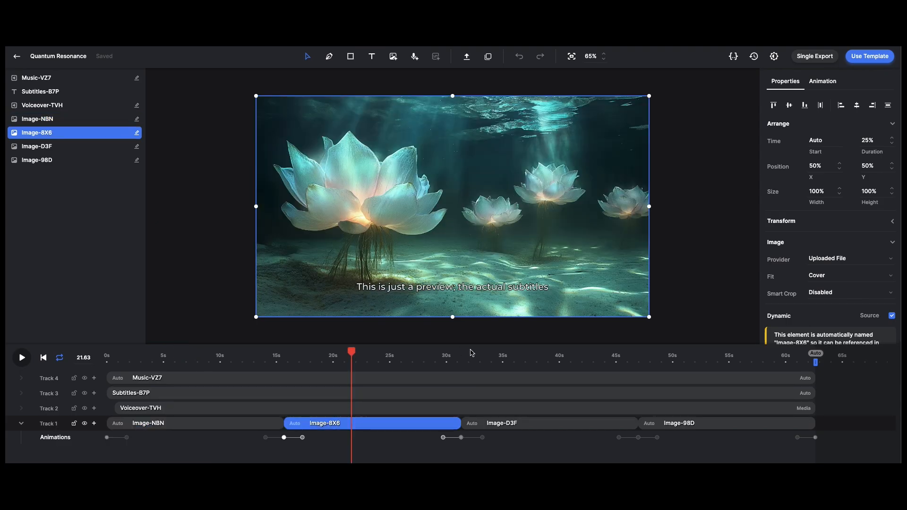
left_click(521, 360)
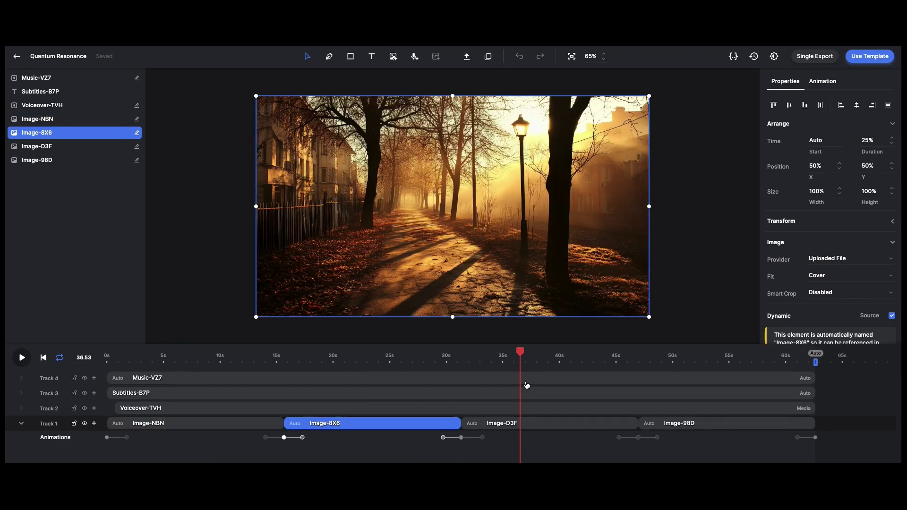
left_click(543, 423)
left_click(682, 423)
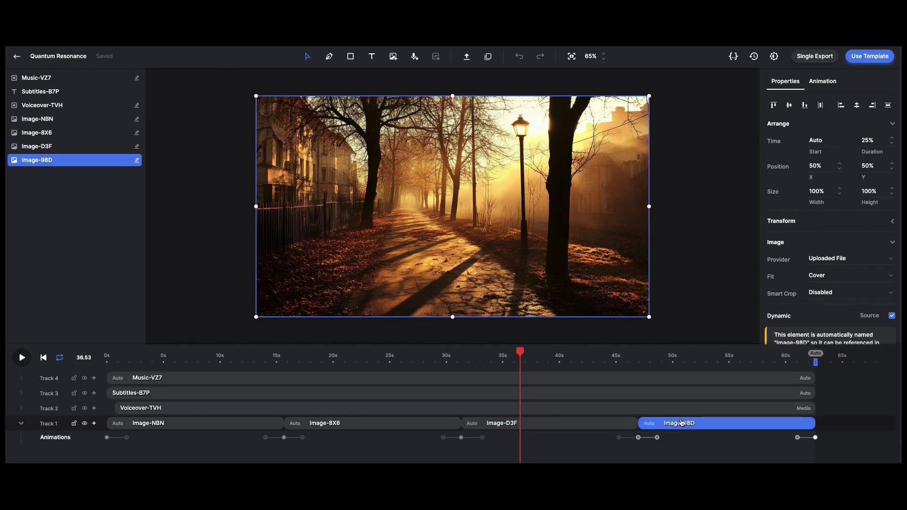
left_click(691, 361)
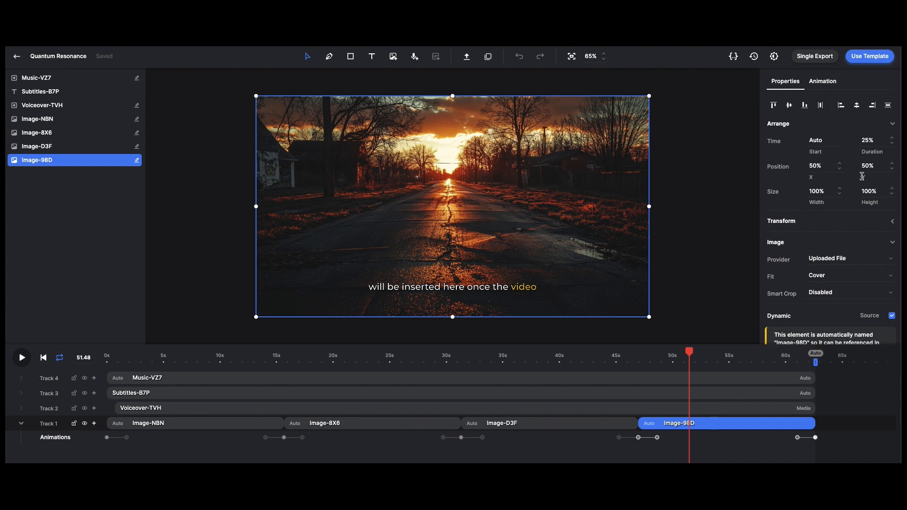
- Re-check the third, second and first images, then add a new AI-generated image element
left_click(605, 429)
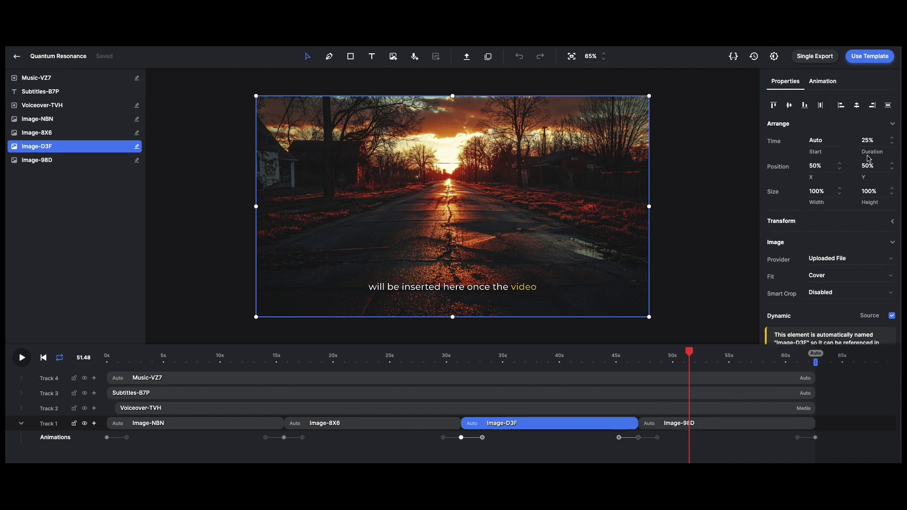
left_click(403, 425)
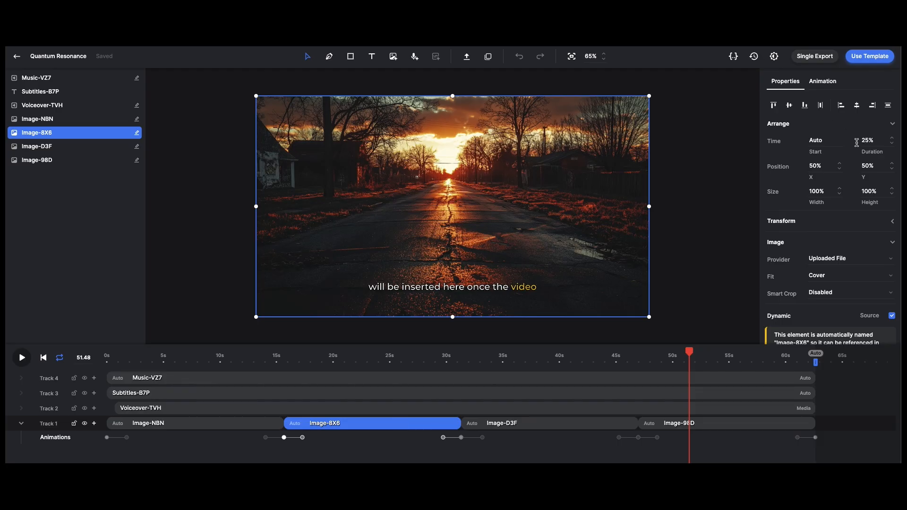
left_click(254, 427)
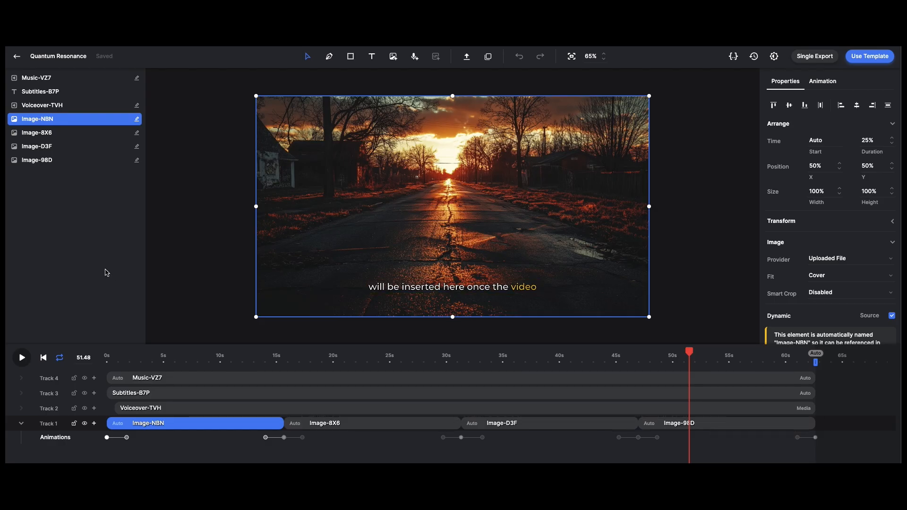
left_click(395, 57)
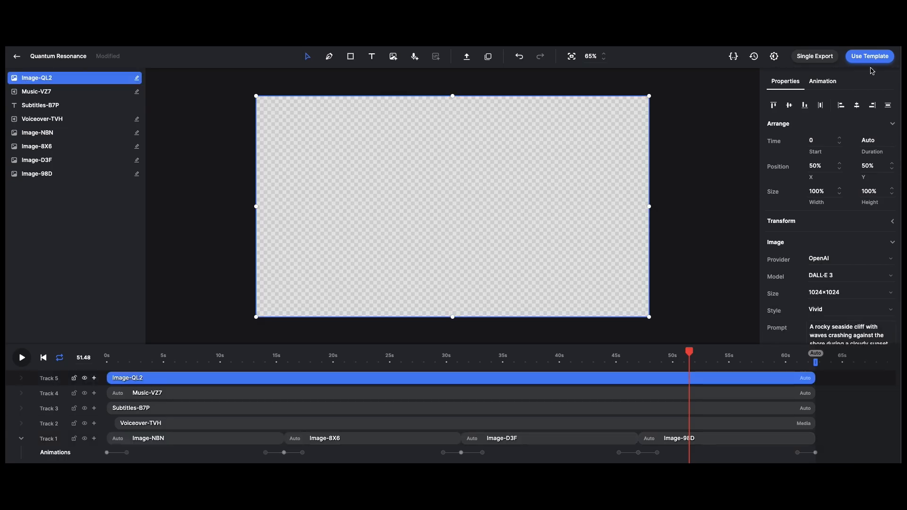
left_click(881, 140)
type("50")
key("Return")
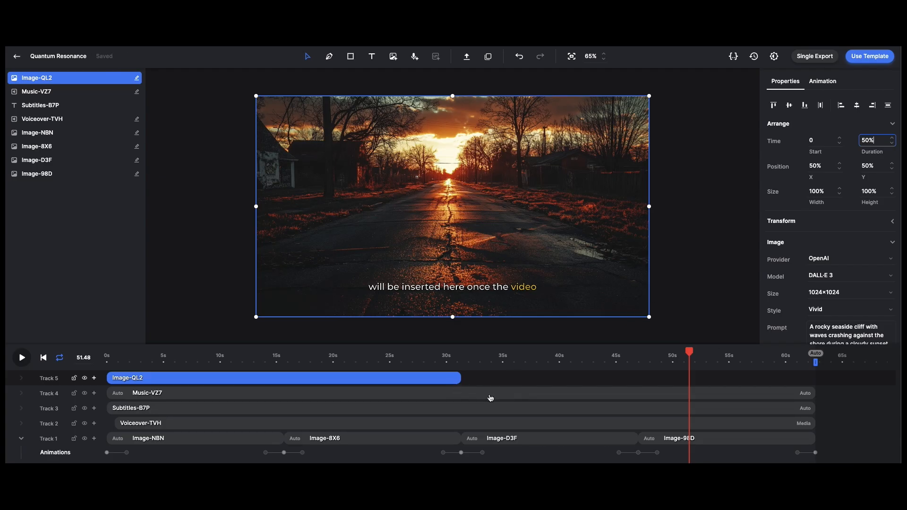
right_click(387, 378)
mouse_move(412, 349)
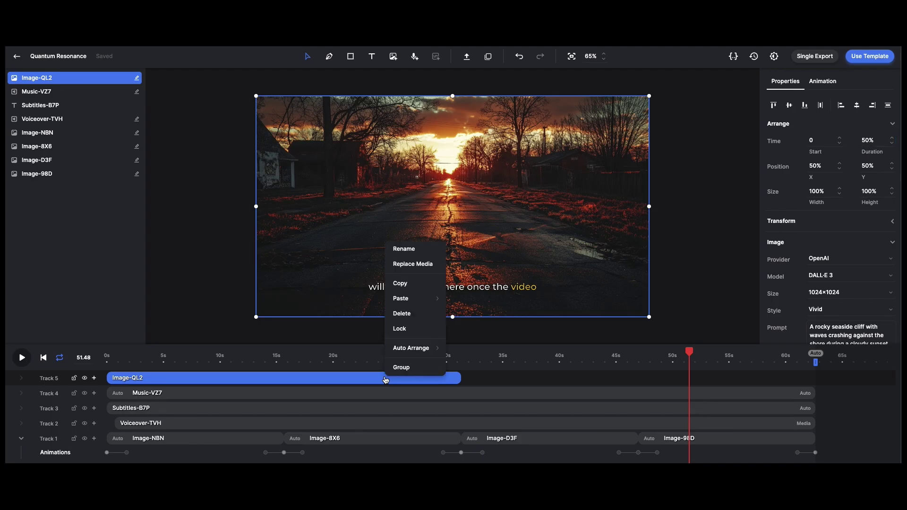
left_click(416, 314)
left_click(238, 423)
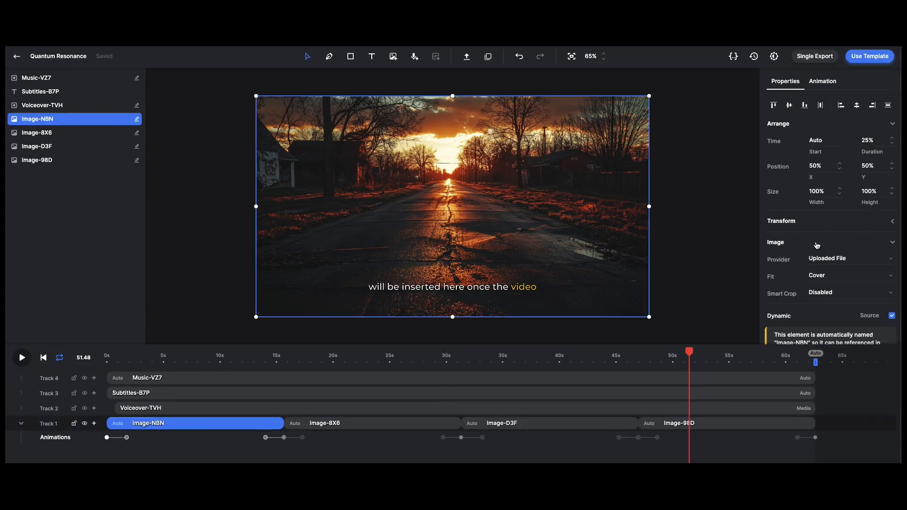
left_click(430, 425)
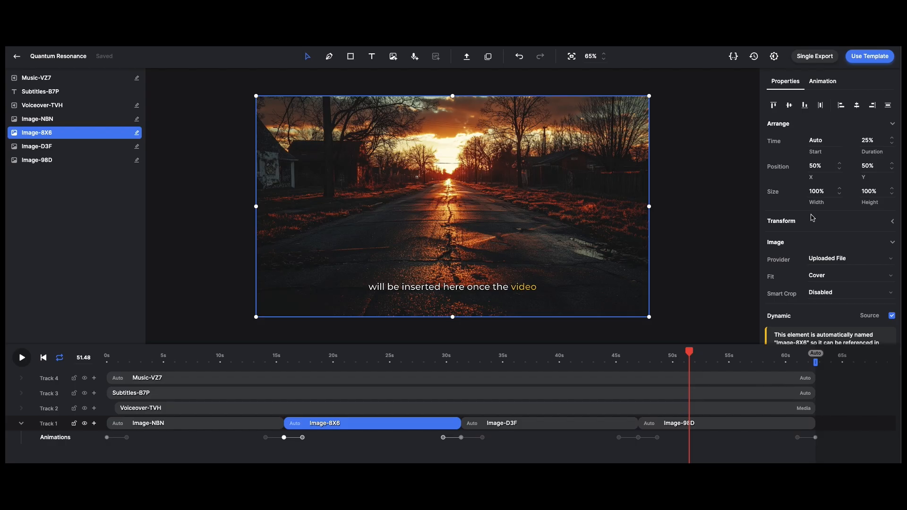
left_click_drag(738, 426, 748, 426)
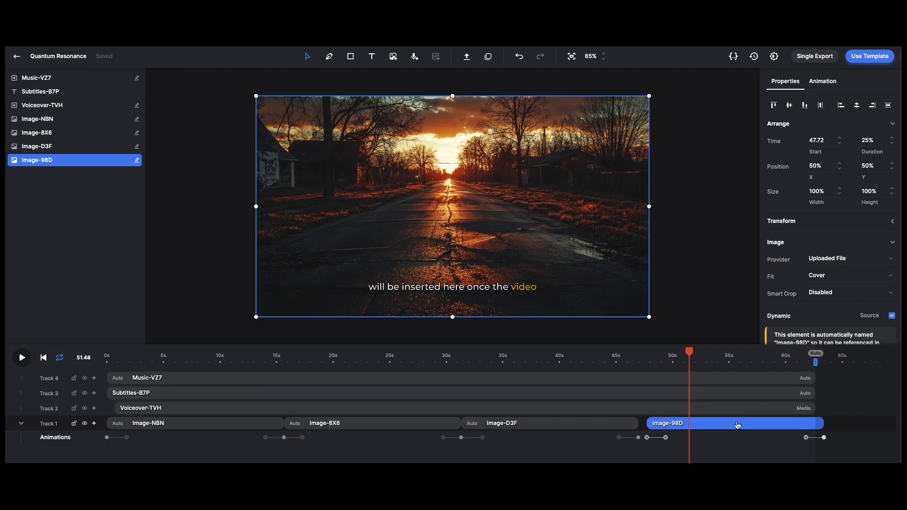
left_click_drag(735, 425, 727, 425)
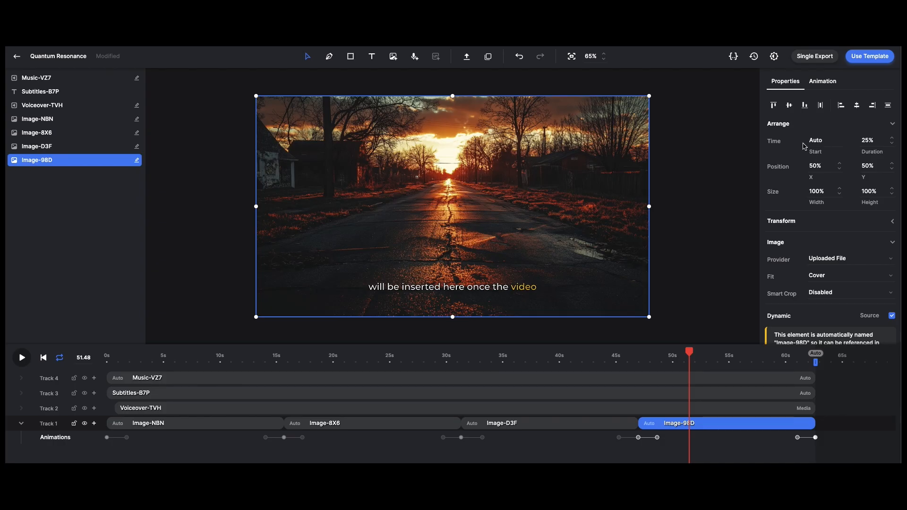
left_click_drag(734, 423, 745, 424)
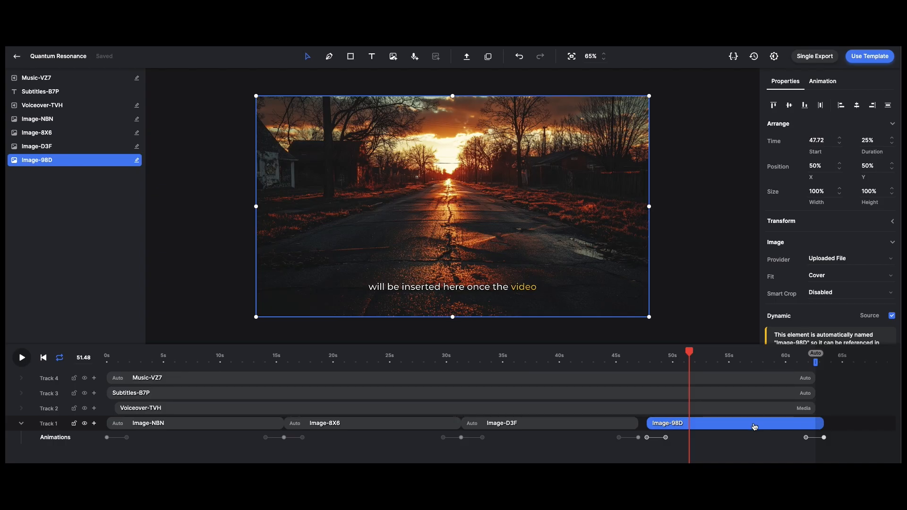
left_click_drag(756, 423, 748, 424)
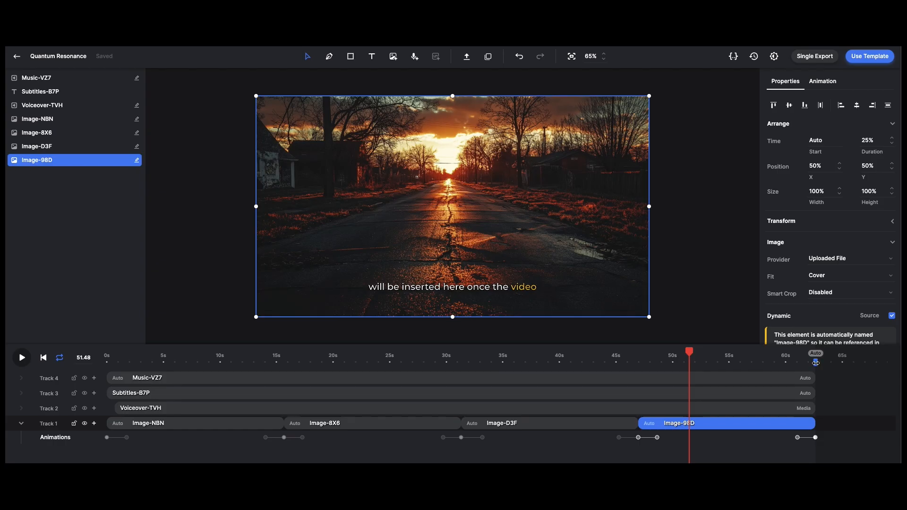
left_click(816, 363)
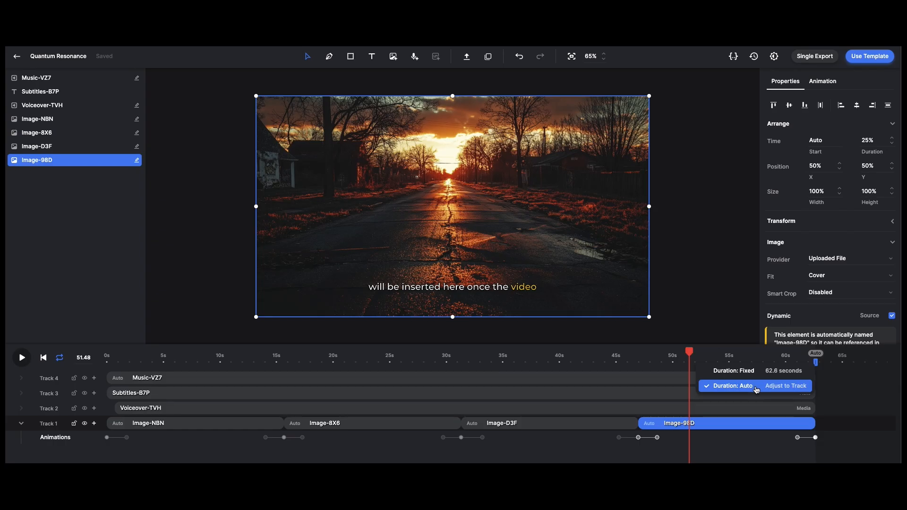
- Close the Auto duration options, step through the clips, and bring up the Voiceover-TVH layer's options menu
left_click(861, 378)
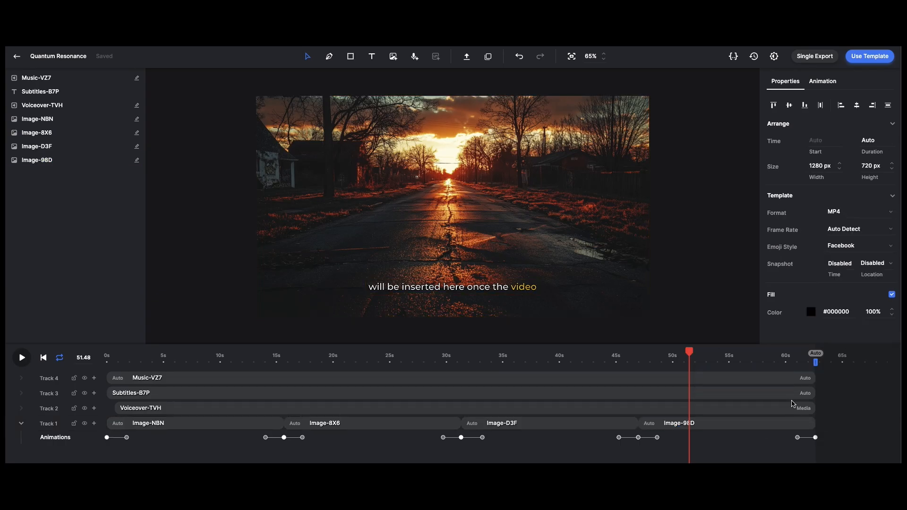
left_click(793, 410)
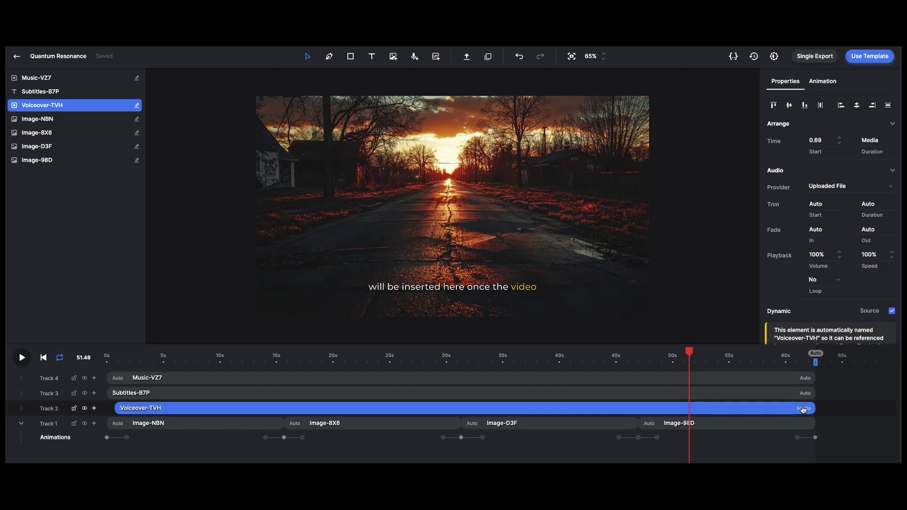
left_click(777, 425)
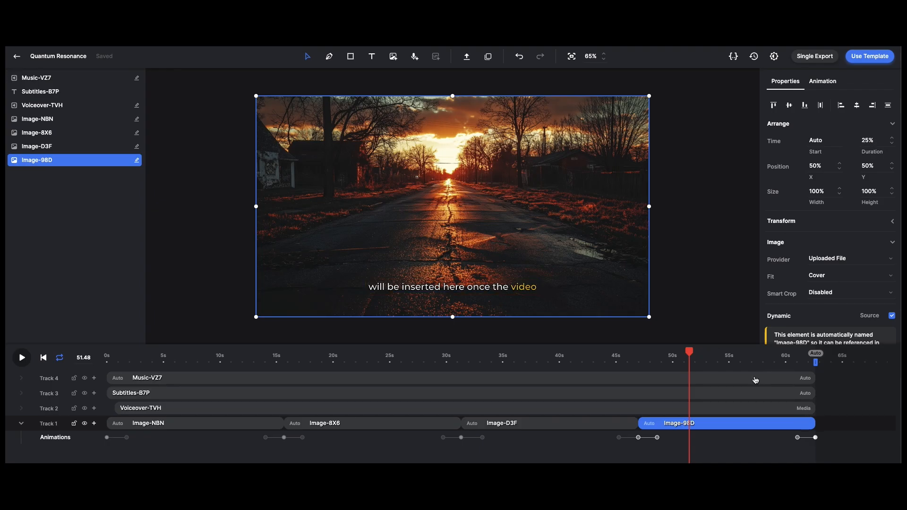
left_click(755, 380)
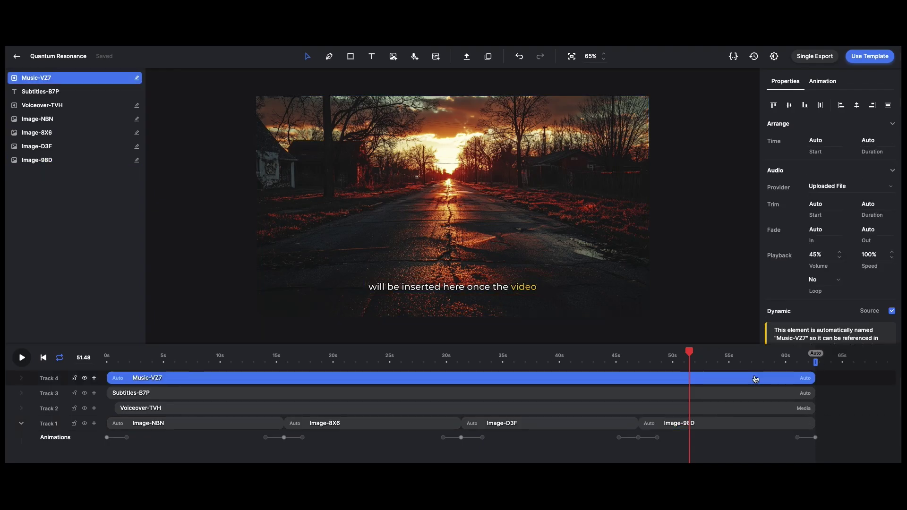
left_click(767, 412)
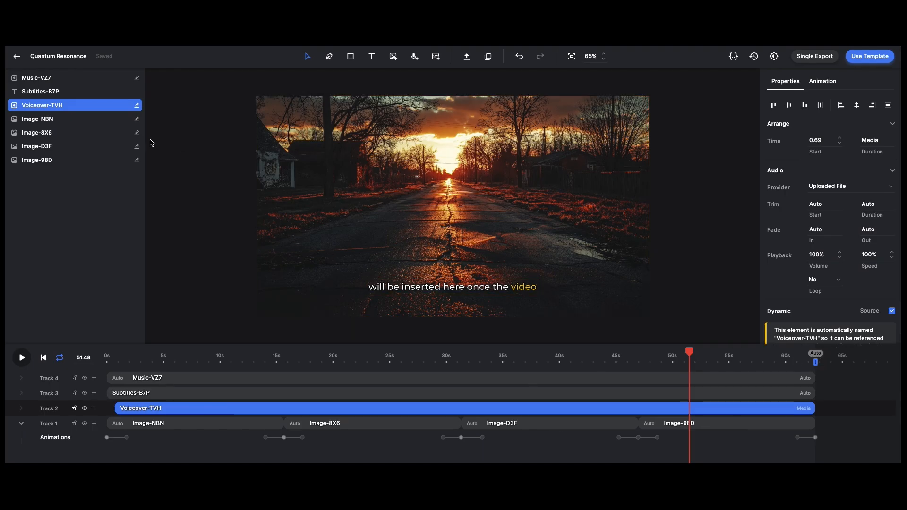
right_click(72, 109)
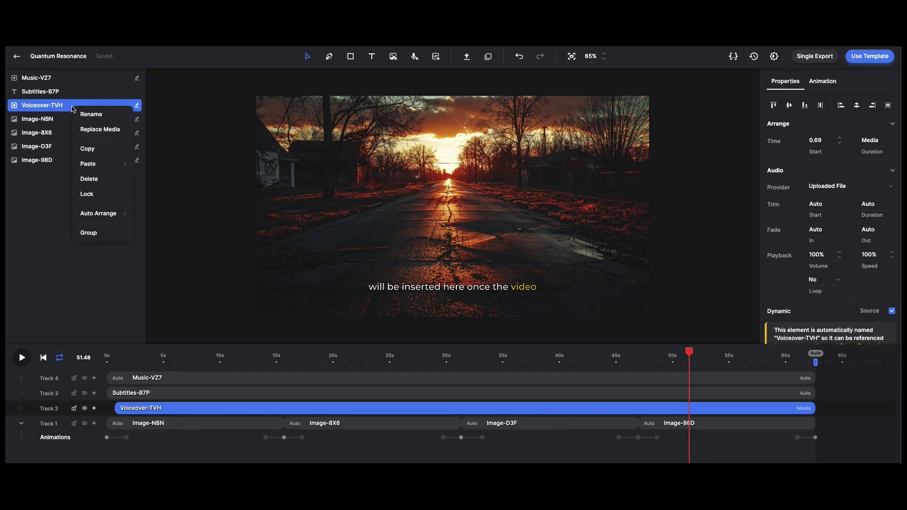
- Replace the voiceover media with a shorter audio file, shrinking the video to about 41 seconds
left_click(96, 116)
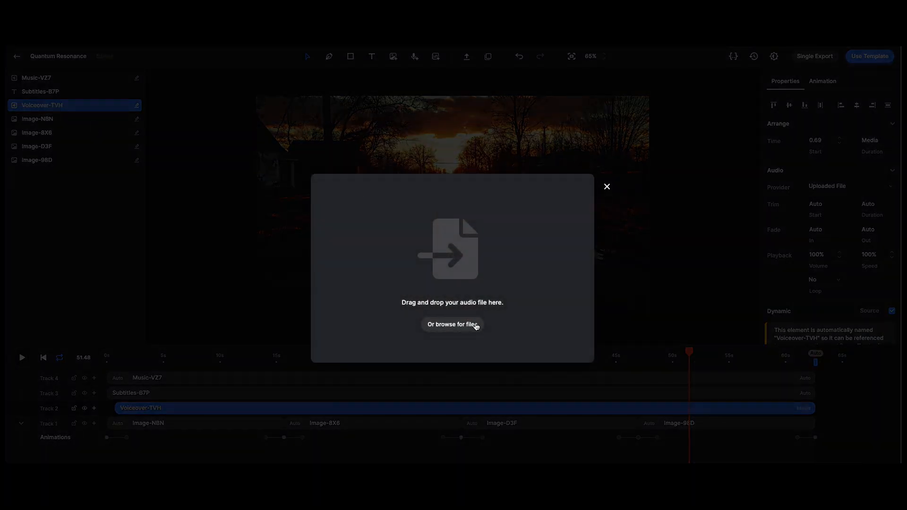
left_click(452, 324)
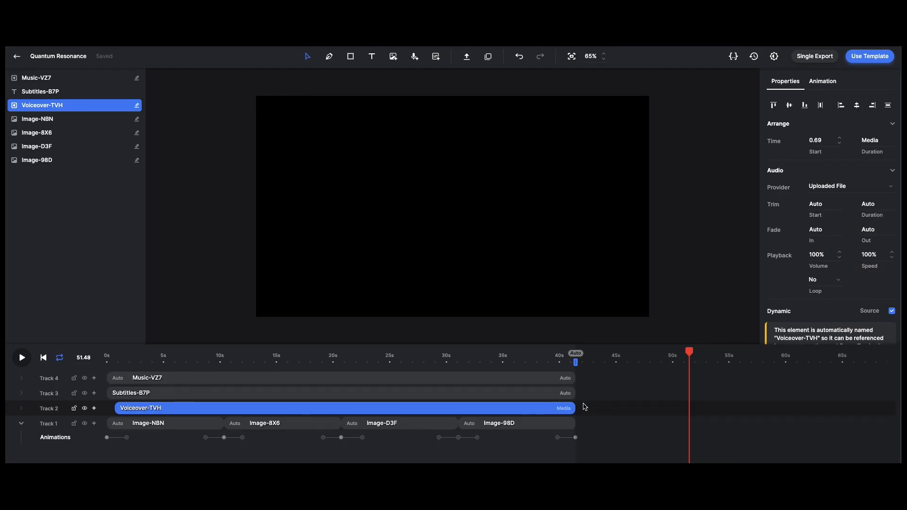
- Check the four images (98D, D3F, 8X6, NBN) now each span a quarter of the 41-second video
left_click(511, 424)
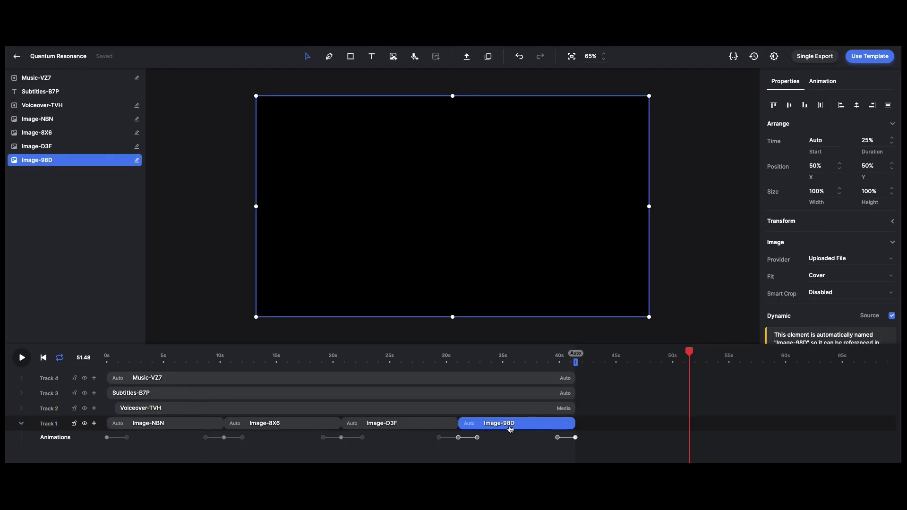
left_click(434, 434)
left_click(393, 425)
left_click(289, 425)
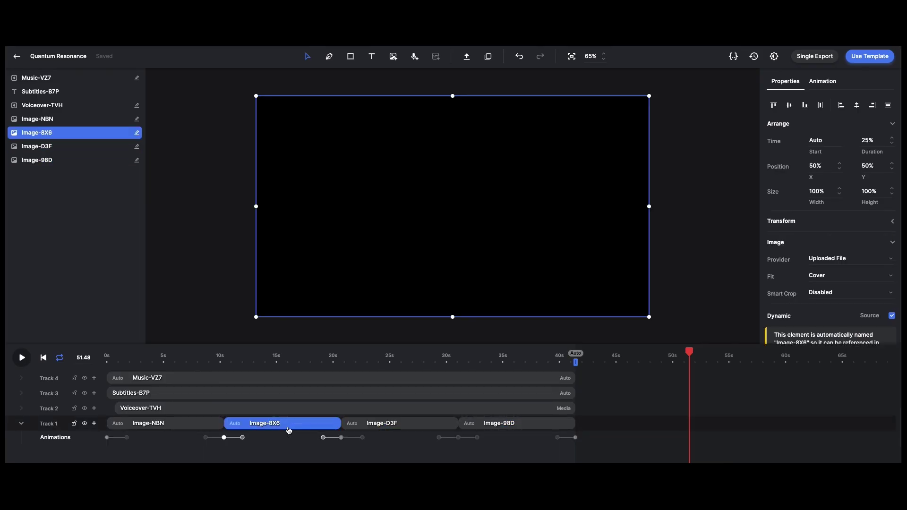
left_click(184, 426)
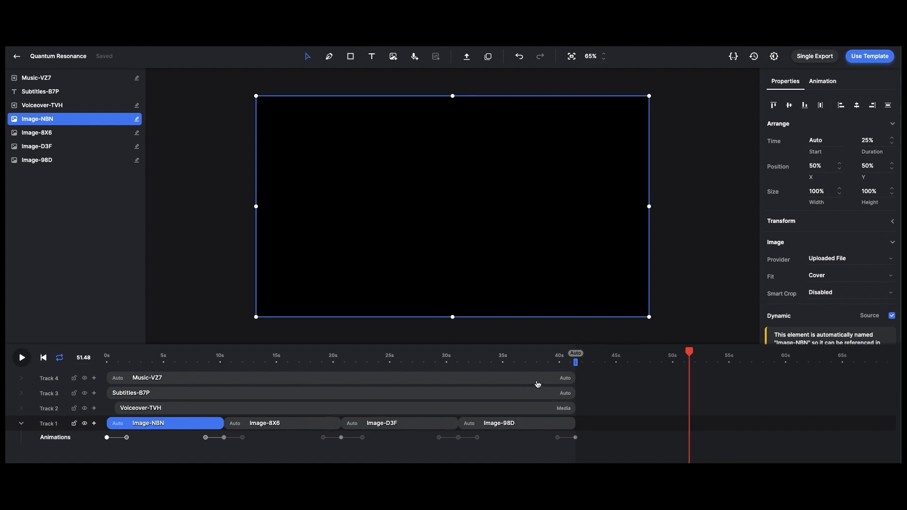
- Check the updated timing of the Music-VZ7, Subtitles-B7P and Voiceover-TVH clips
left_click(500, 380)
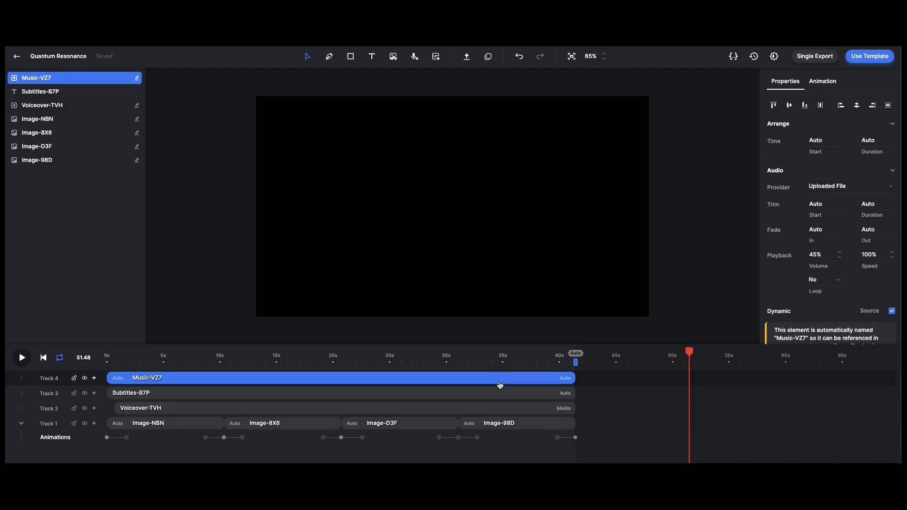
left_click(498, 395)
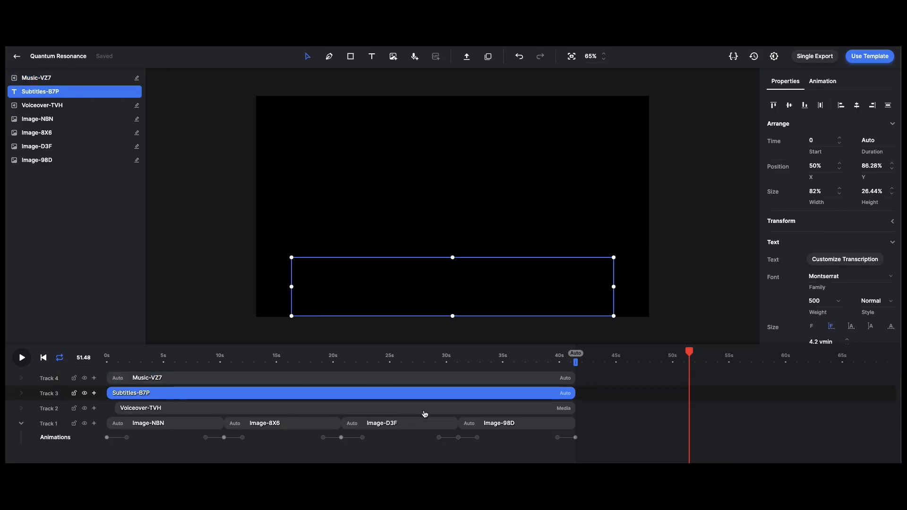
left_click(410, 414)
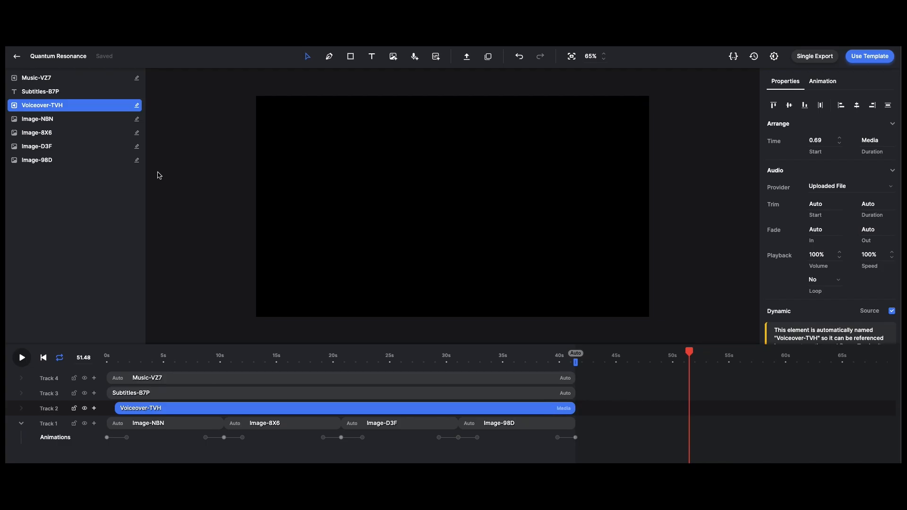
- Start replacing the Voiceover-TVH media again to upload a longer, roughly 62-second recording
right_click(79, 108)
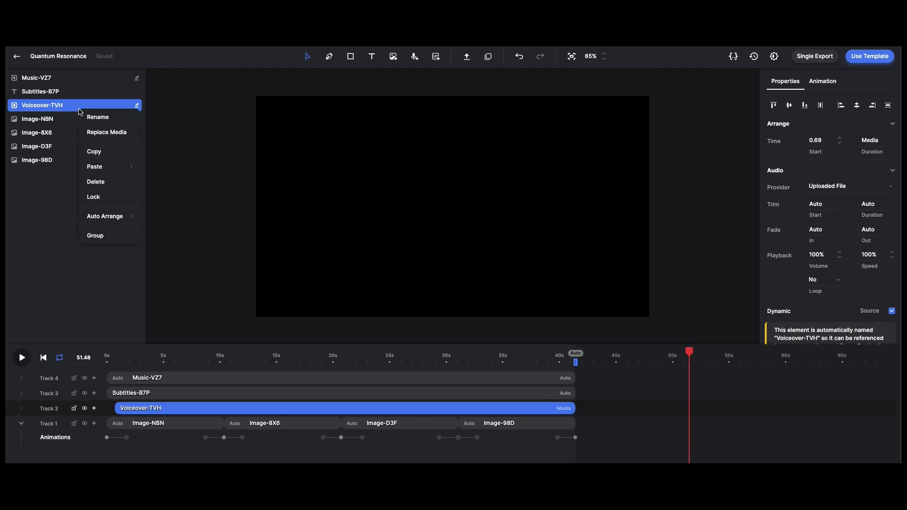
left_click(97, 135)
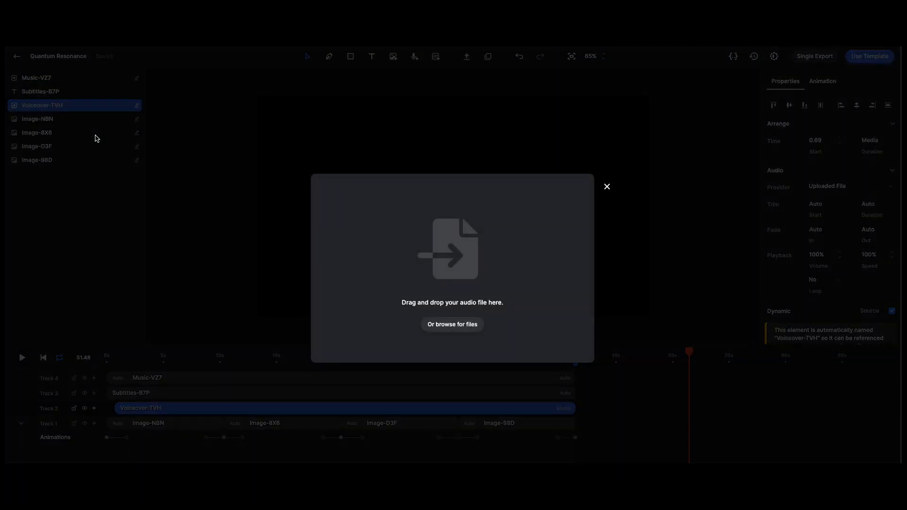